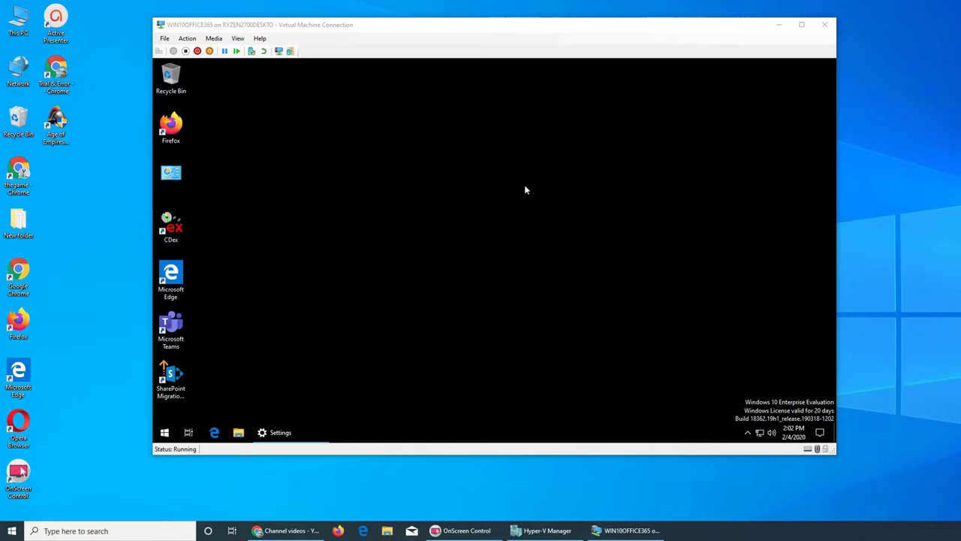
Open the Action Center and review the pending OneDrive notification.
click(820, 434)
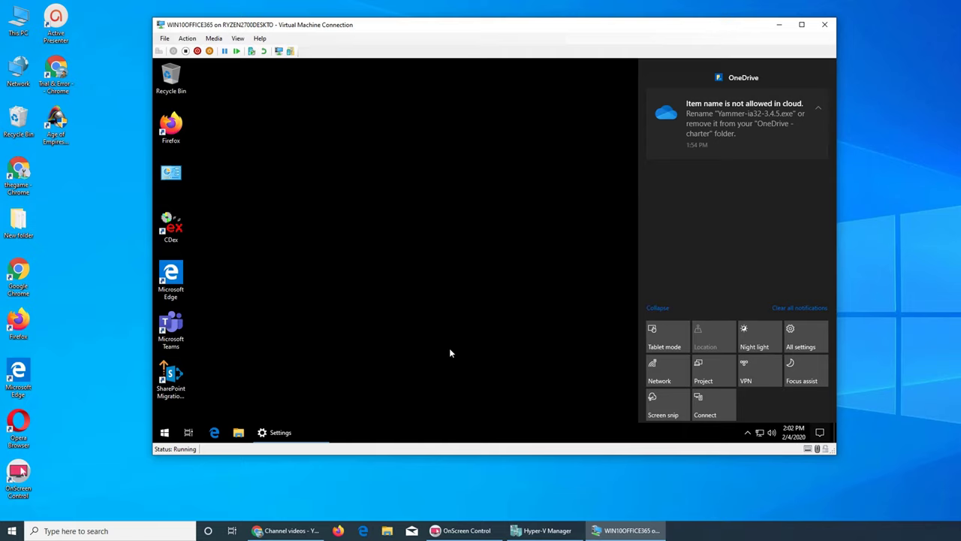
click(521, 390)
click(820, 432)
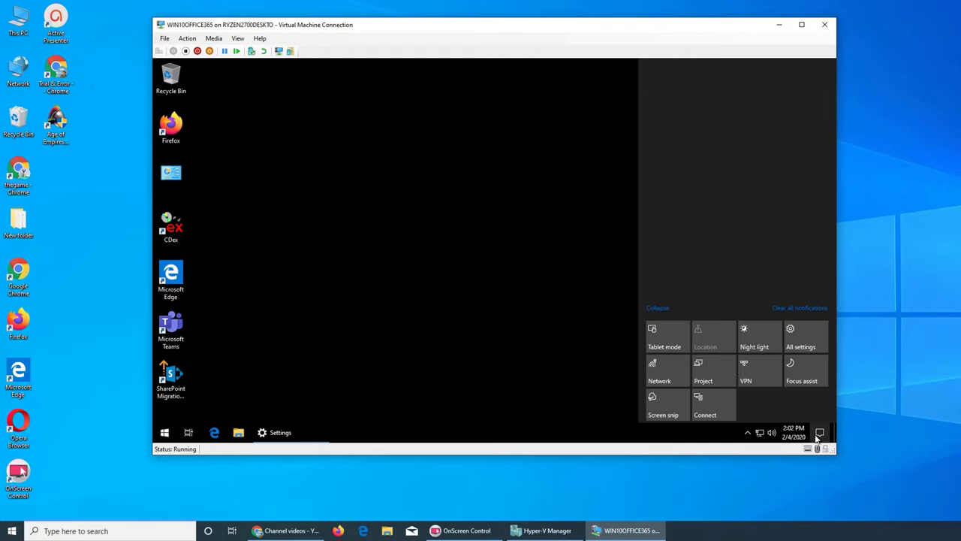
click(661, 311)
click(521, 311)
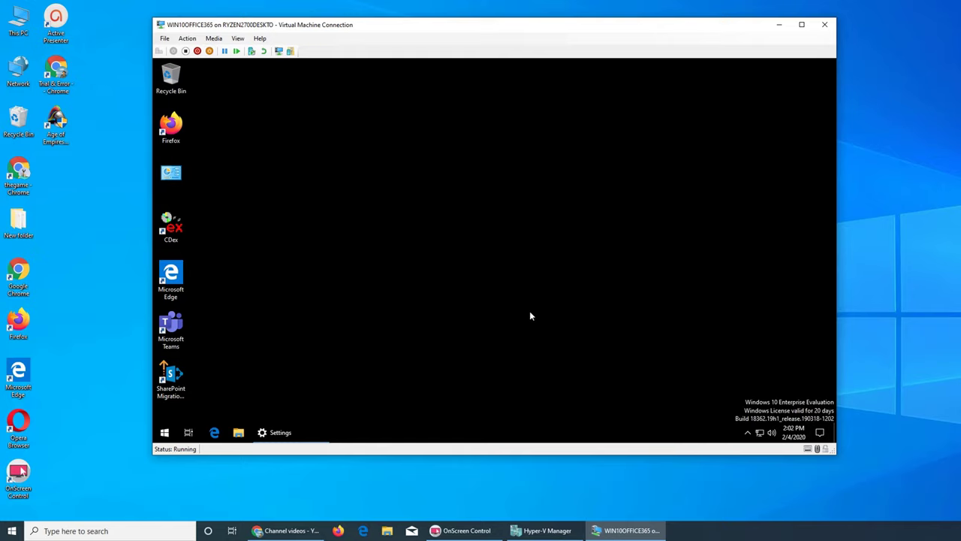
Expand the quick actions, open the VPN settings, and close the Settings window.
click(820, 433)
click(659, 376)
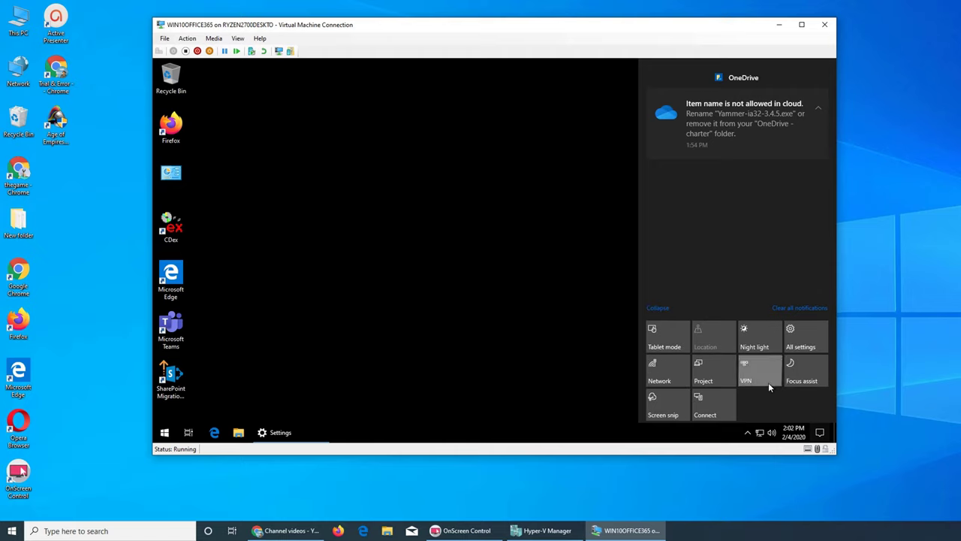
click(768, 382)
click(823, 67)
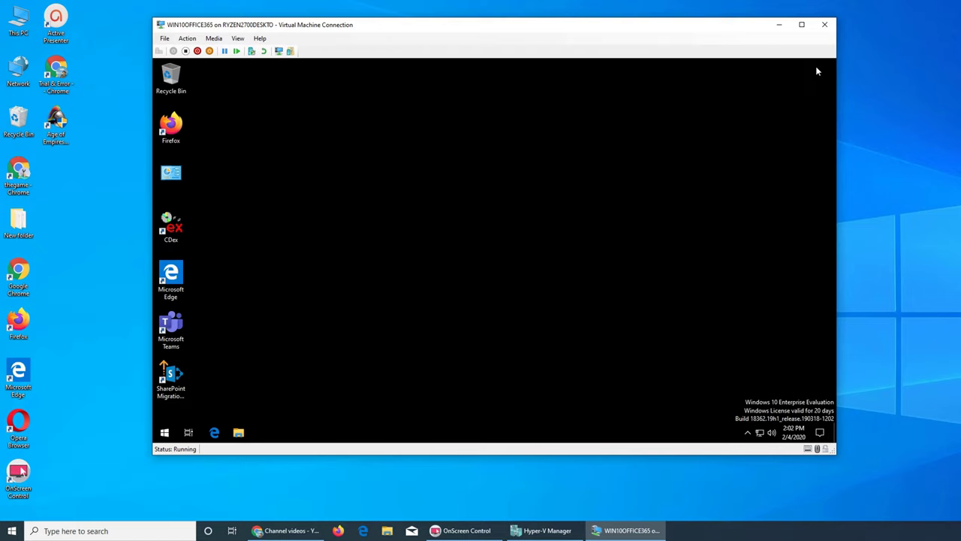
click(164, 435)
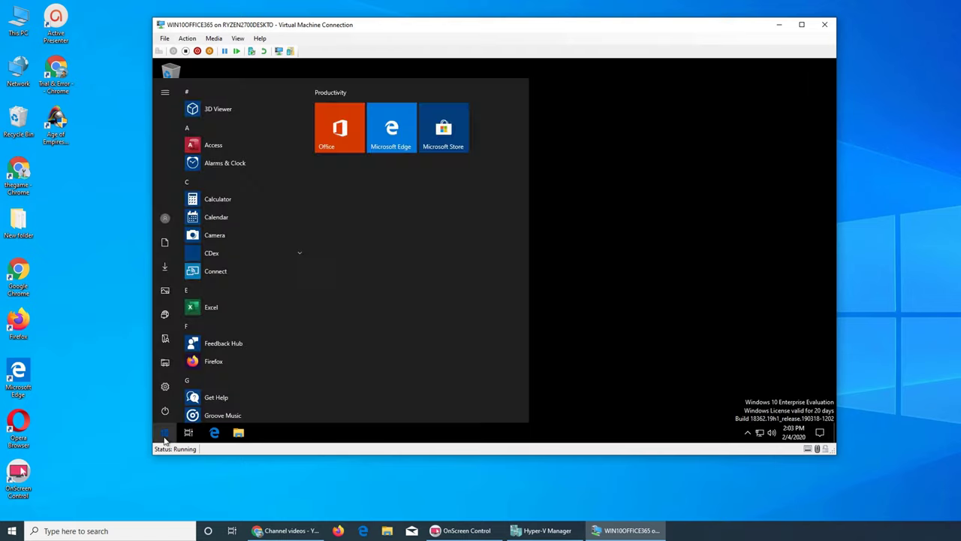
text(vpn)
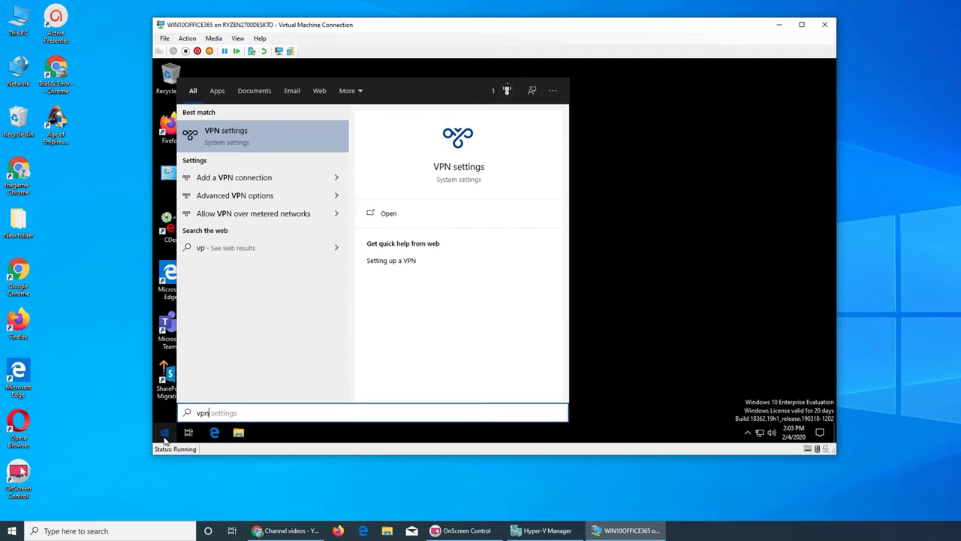
click(240, 138)
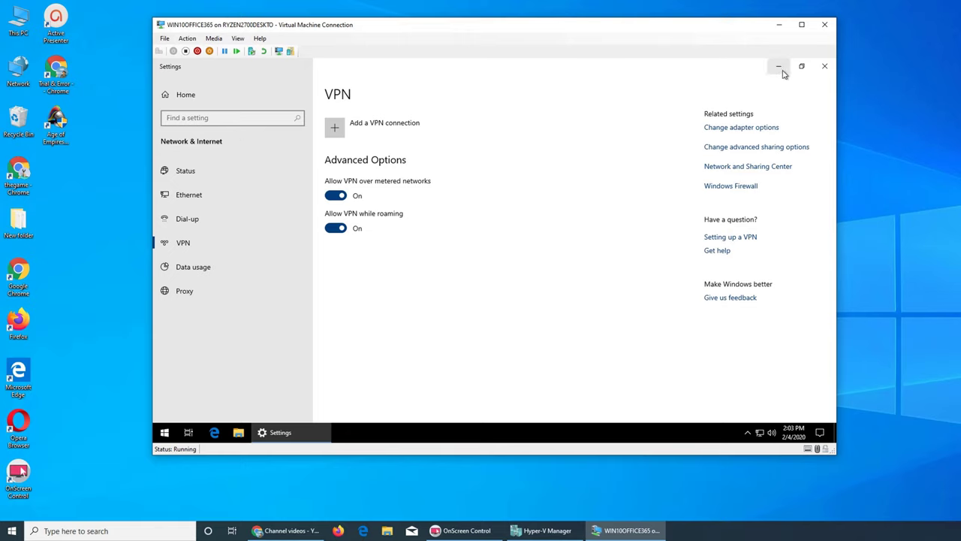
click(824, 66)
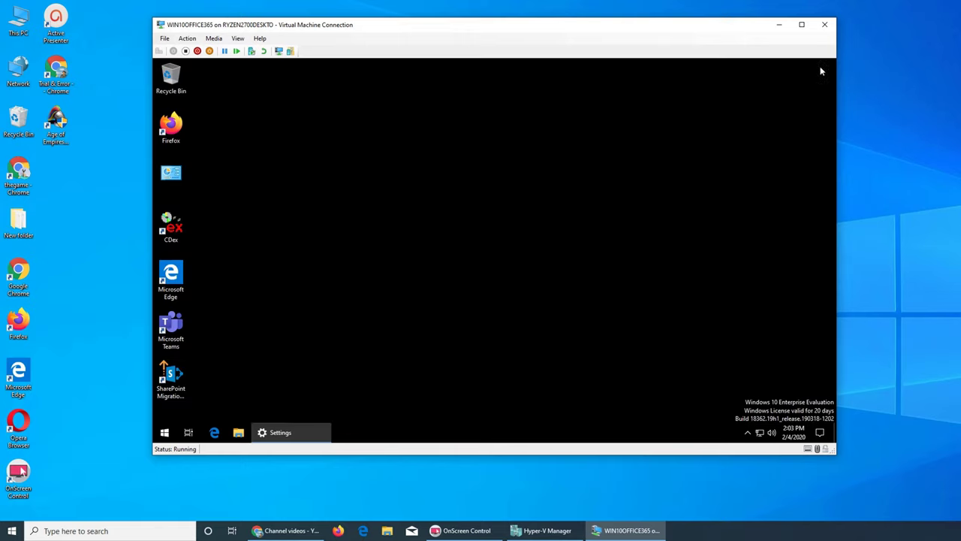
click(164, 433)
click(166, 385)
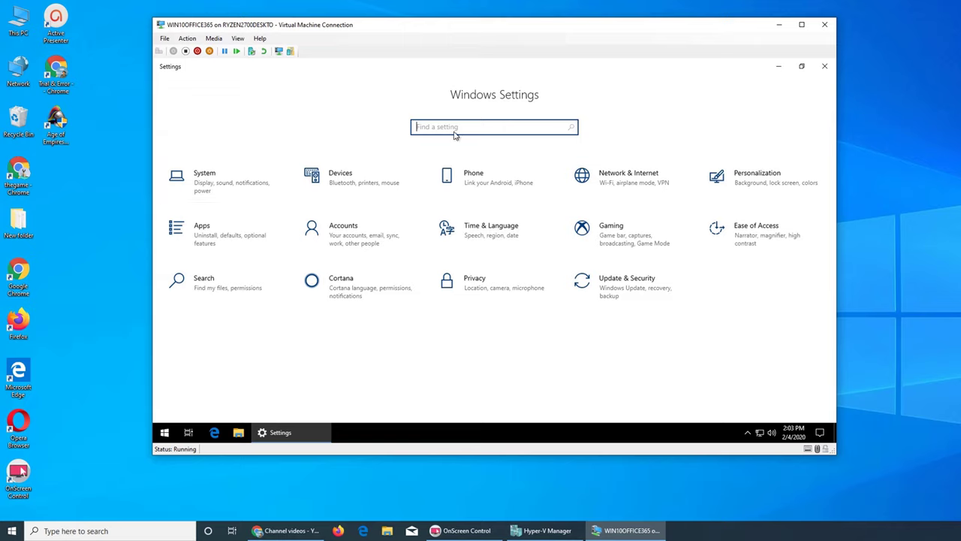
click(825, 67)
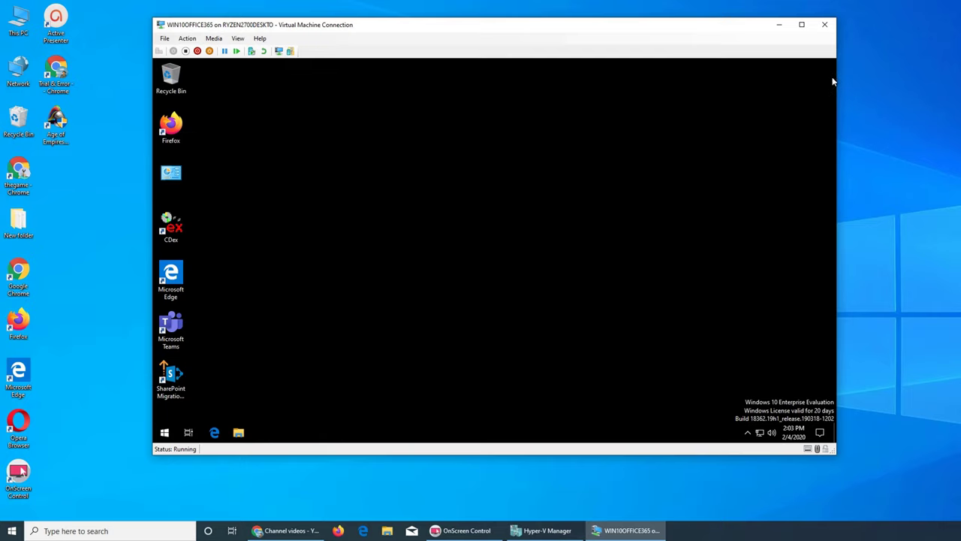
Check the Action Center's Focus assist options, then go to Settings > System > Notifications & actions.
right_click(821, 433)
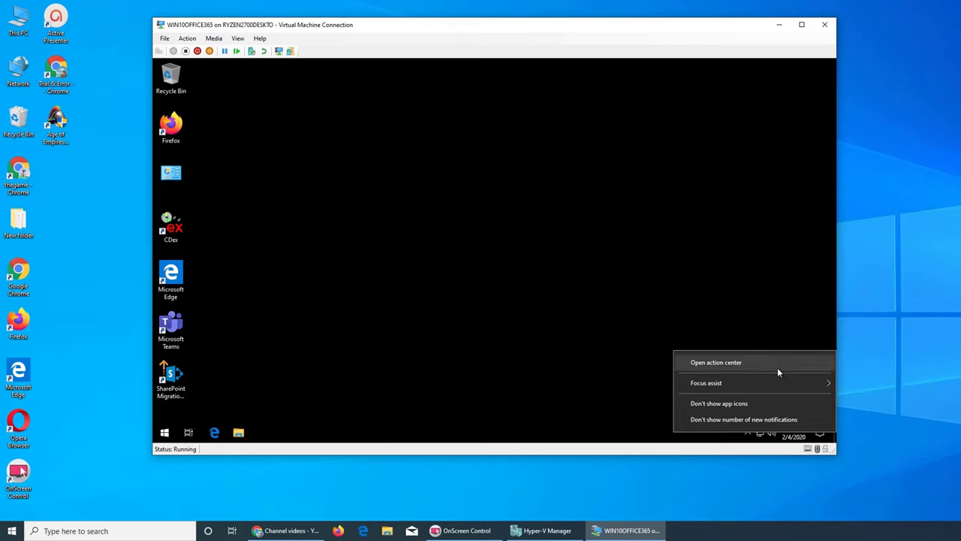
mouse_move(769, 383)
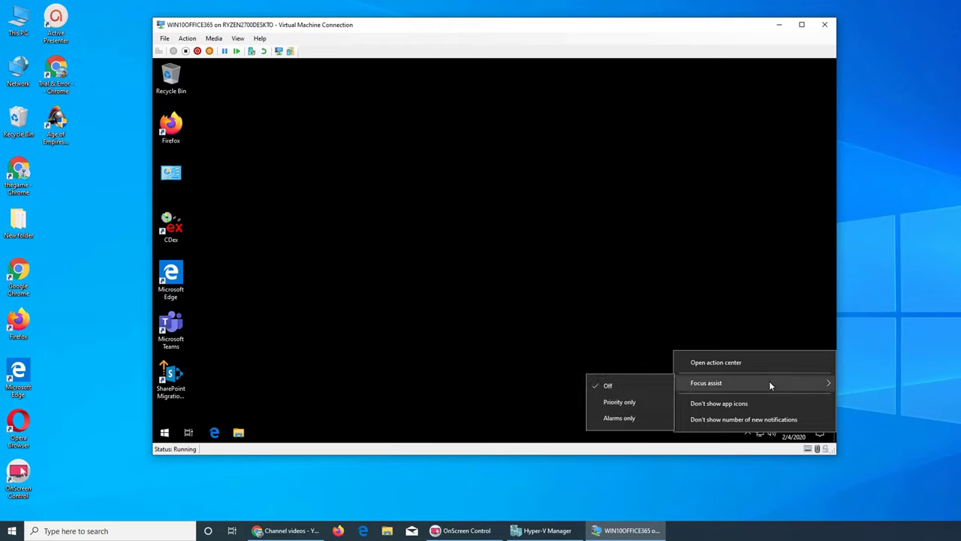
click(165, 433)
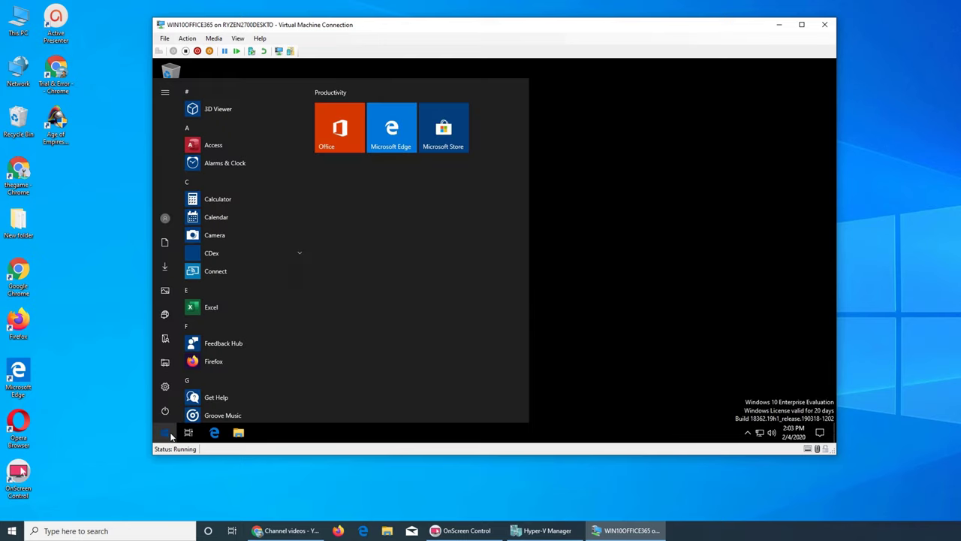
click(167, 386)
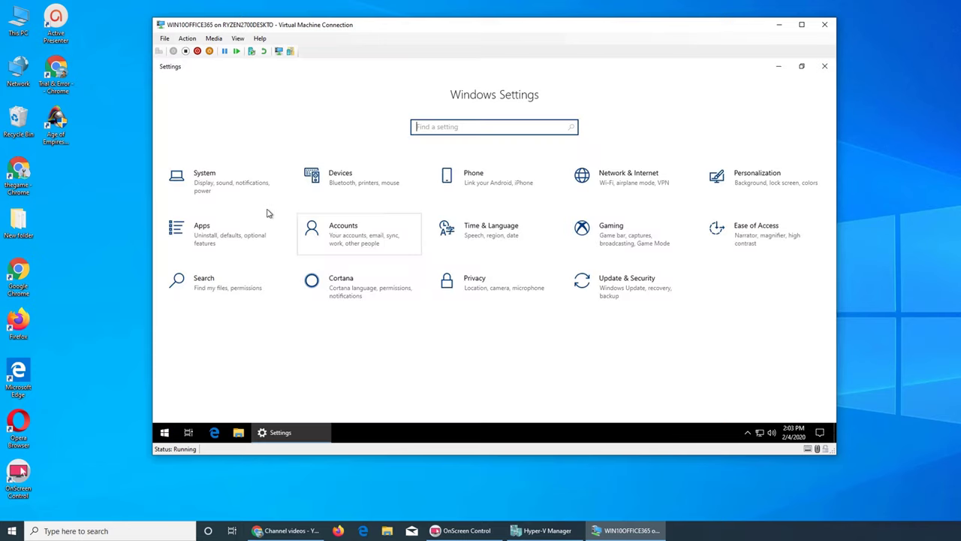
click(232, 184)
click(220, 221)
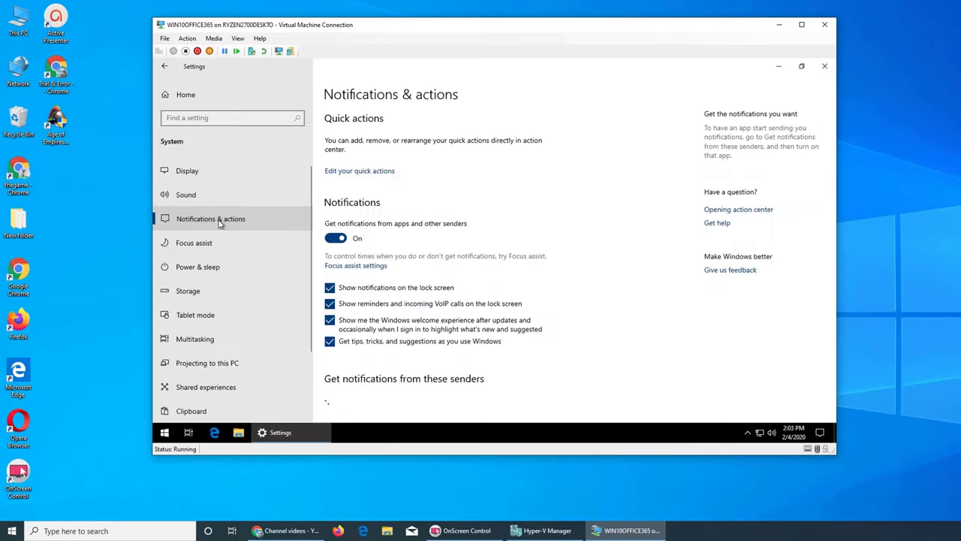
Unpin the Project quick-action tile and re-pin it from Add so it sits last.
click(375, 170)
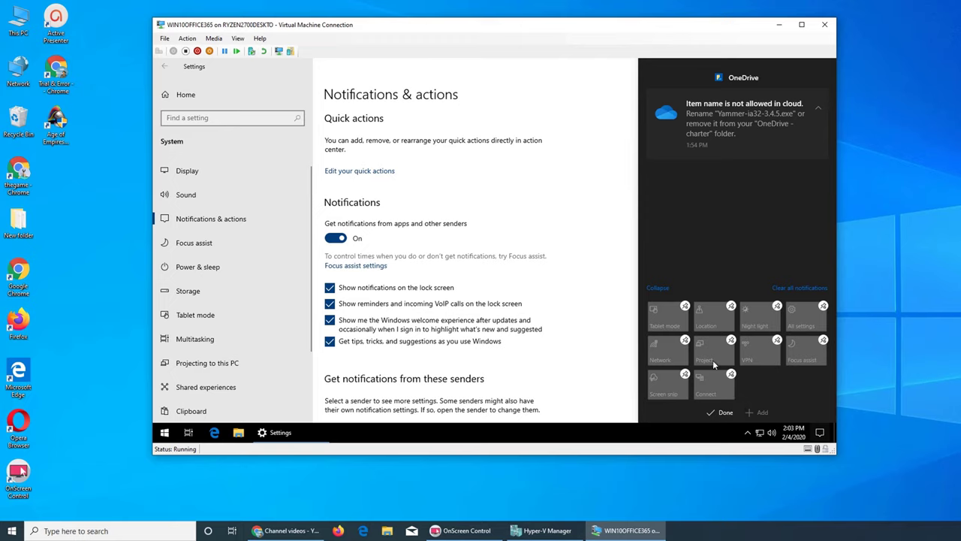
click(731, 341)
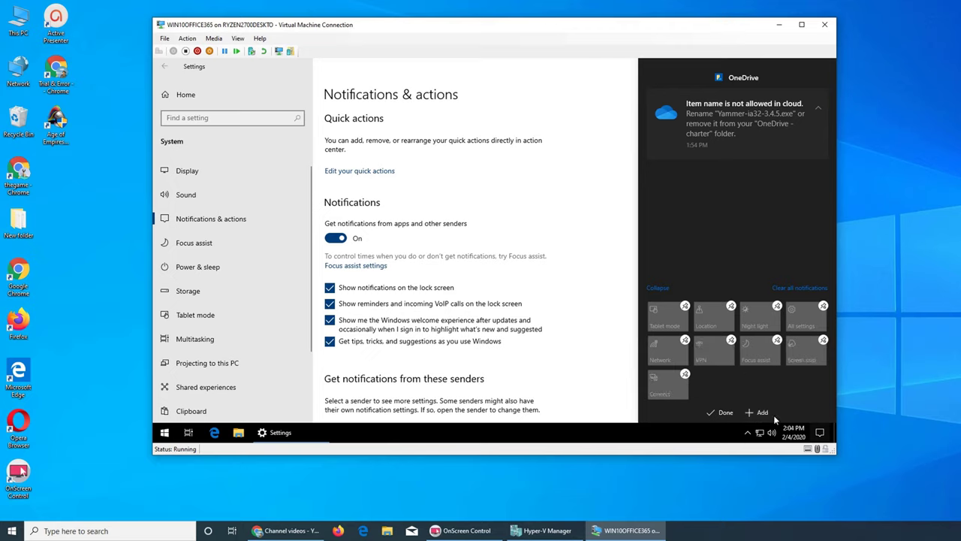
click(750, 414)
click(758, 389)
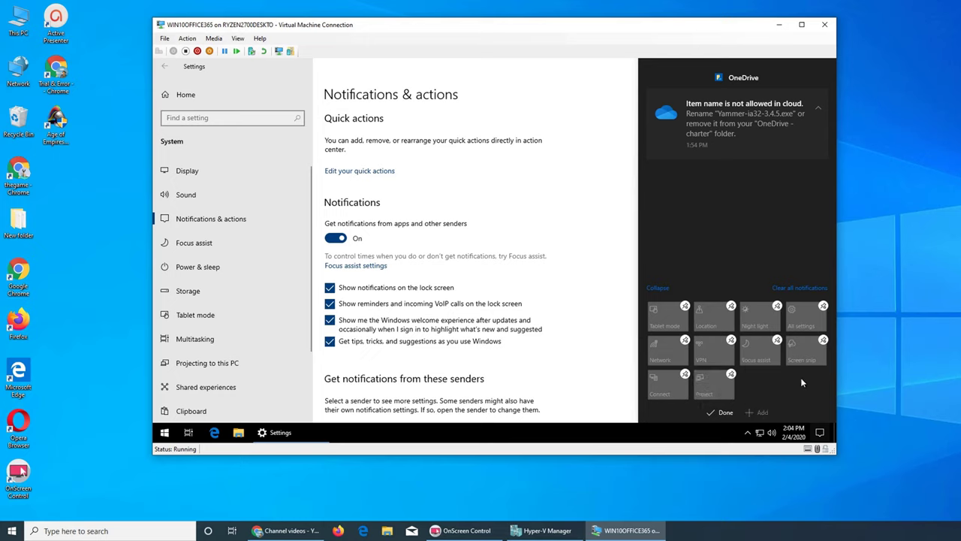
click(622, 212)
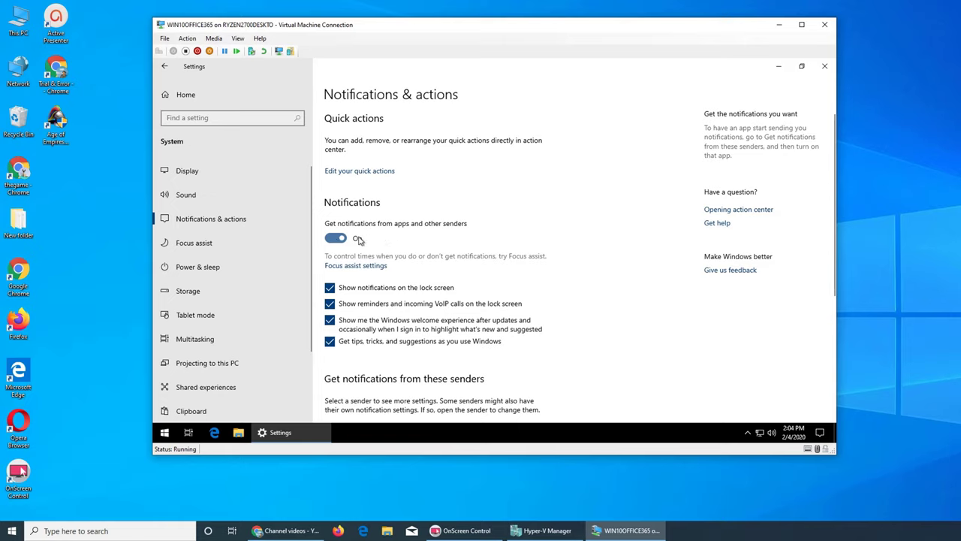
Turn off notifications from apps and other senders and check the Action Center.
click(819, 434)
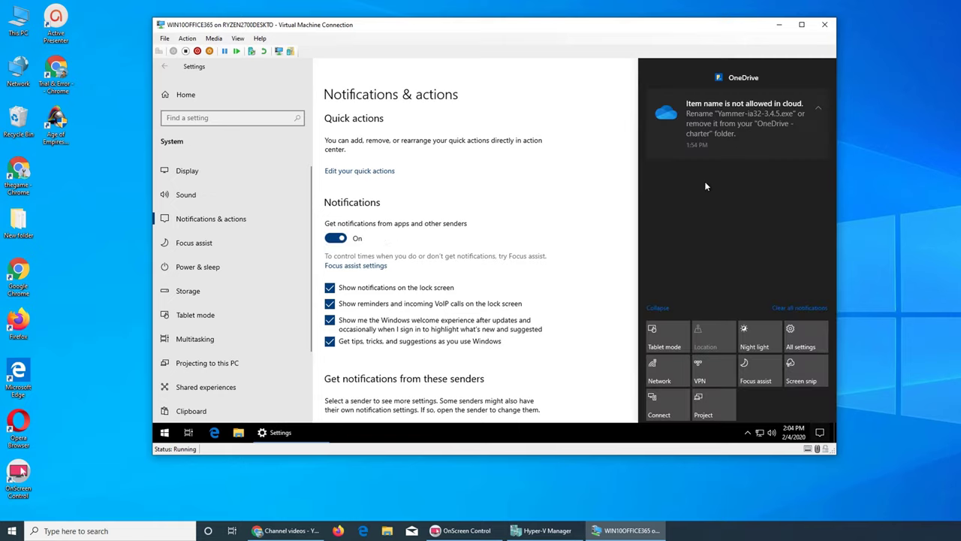
click(331, 238)
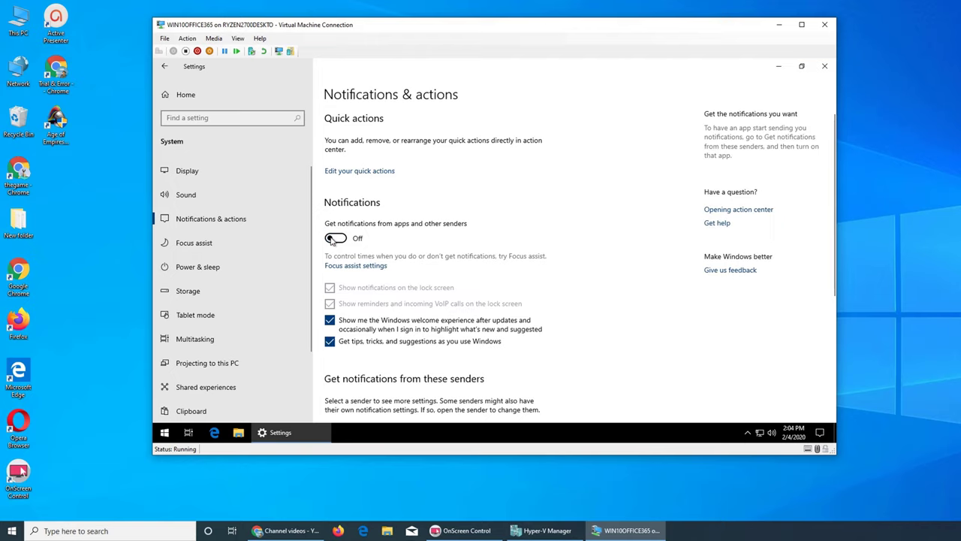
click(821, 439)
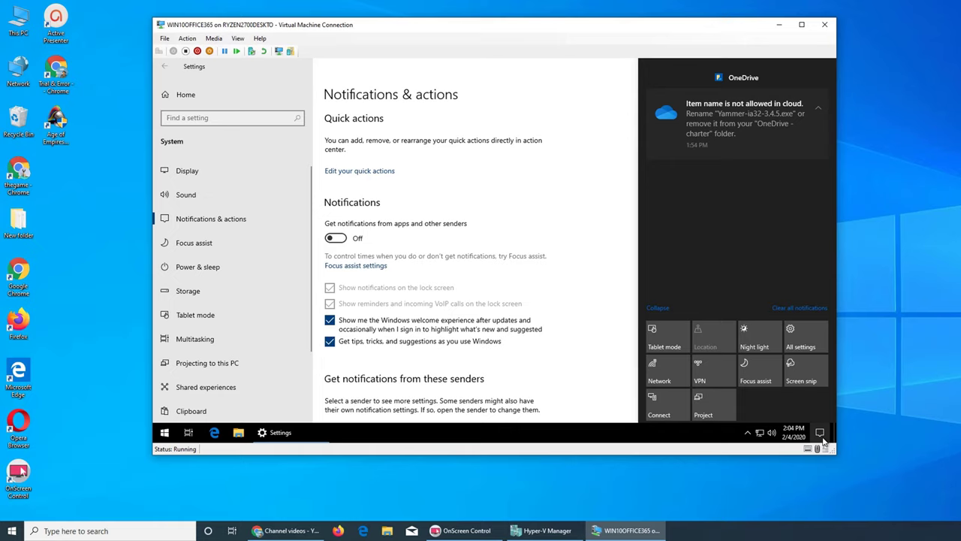
click(821, 439)
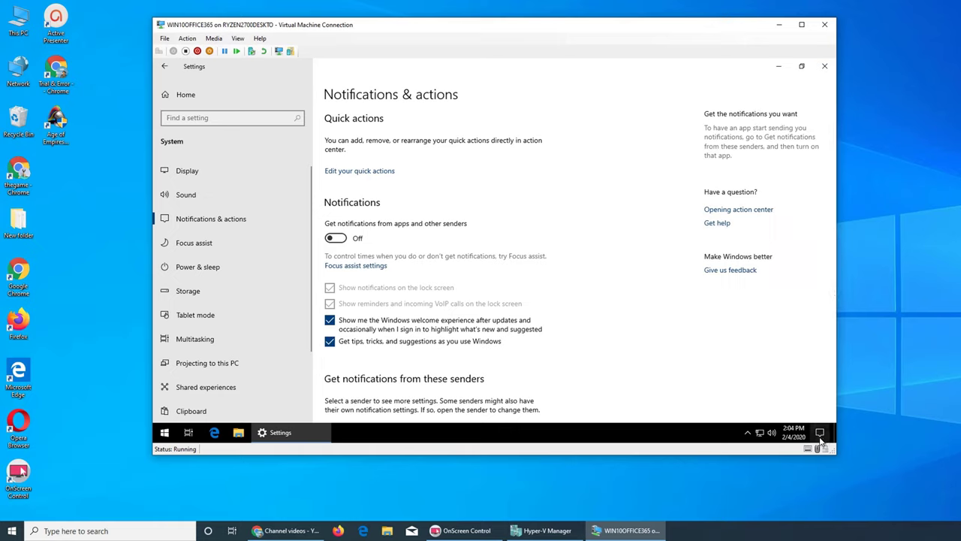
Turn app notifications back on and look at Focus assist settings before returning.
click(343, 238)
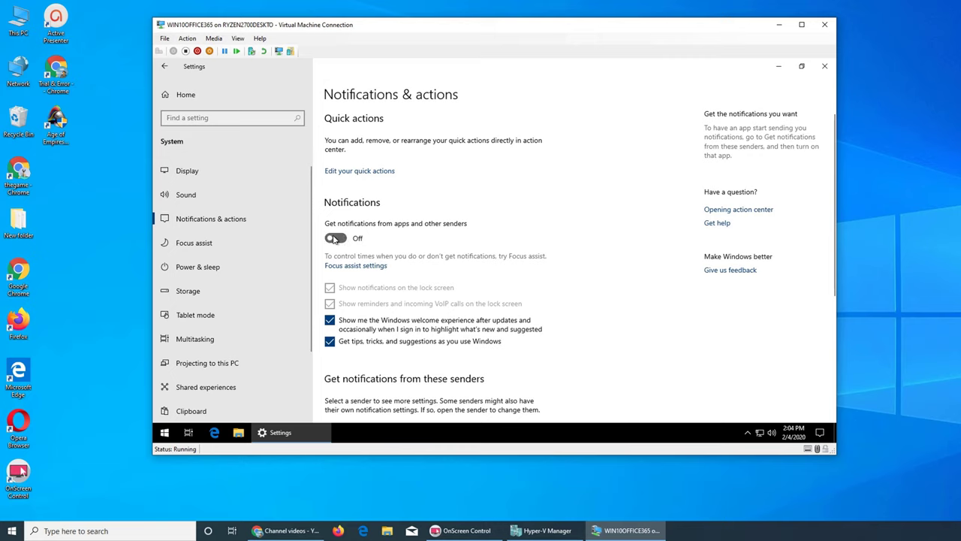
click(363, 266)
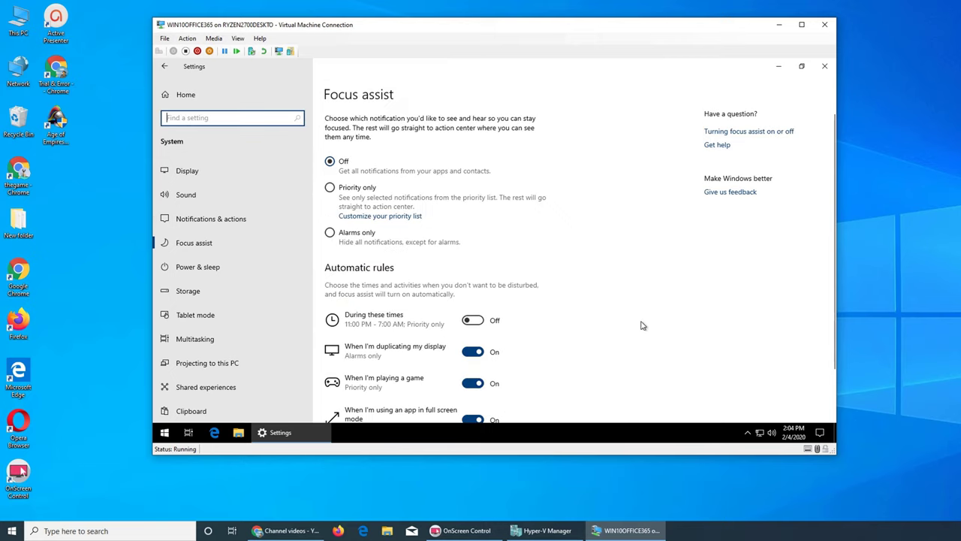
click(165, 66)
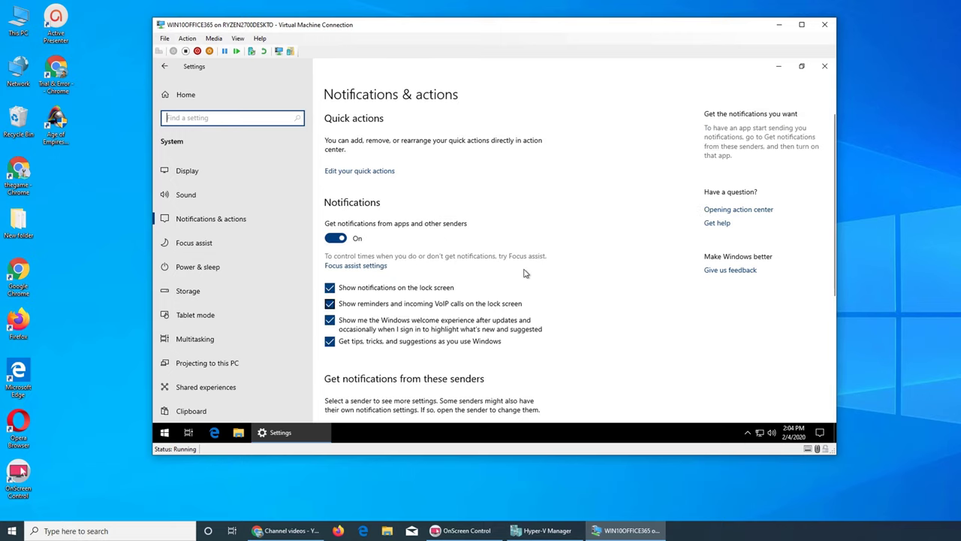
scroll(534, 263, down, 3)
scroll(536, 259, up, 2)
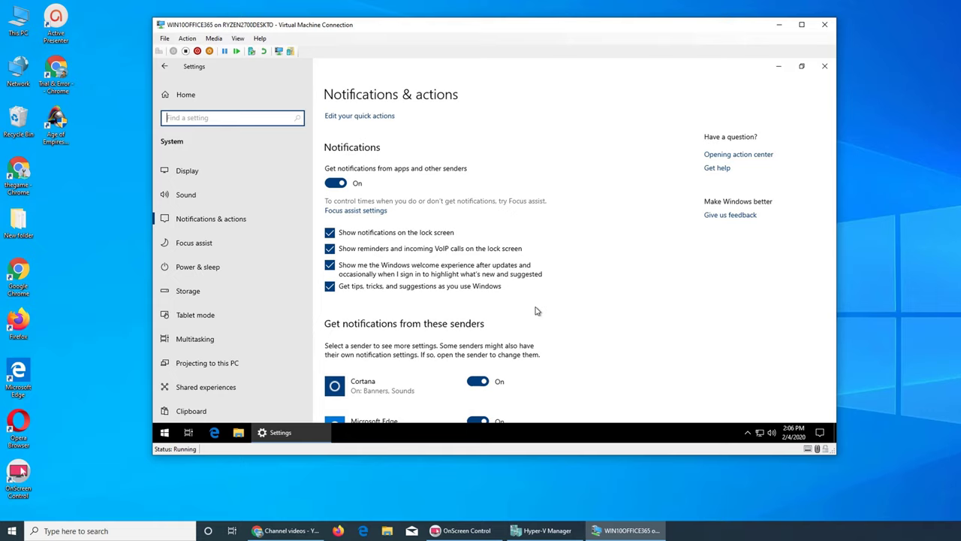
Scroll to the sender list with Outlook On and bring up the Action Center.
scroll(541, 310, down, 3)
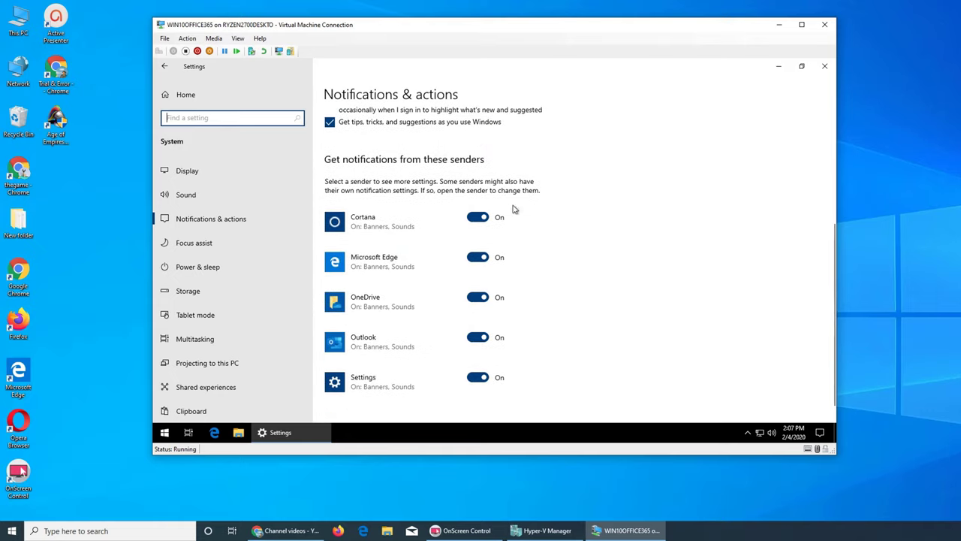
scroll(515, 211, down, 1)
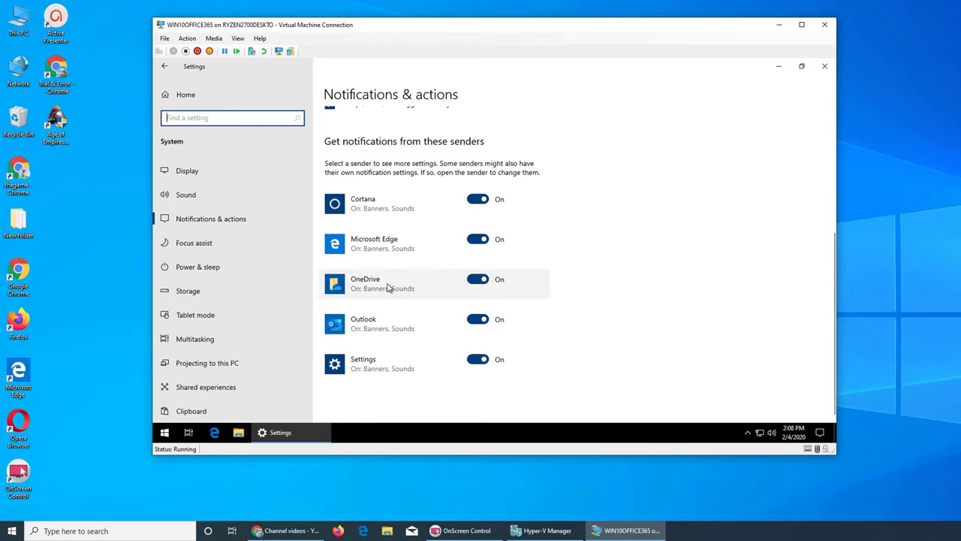
click(820, 432)
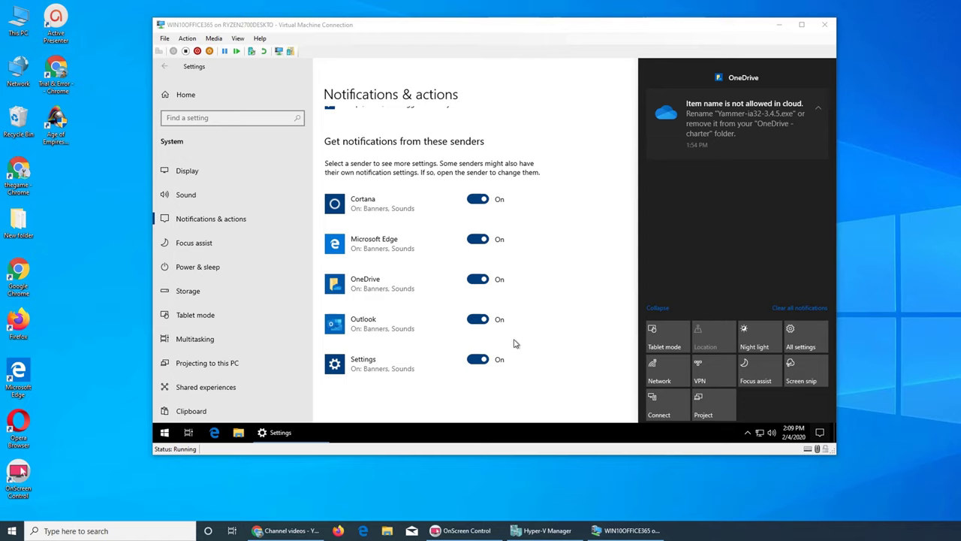
View Outlook's notification options, then return to Notifications & actions.
click(531, 325)
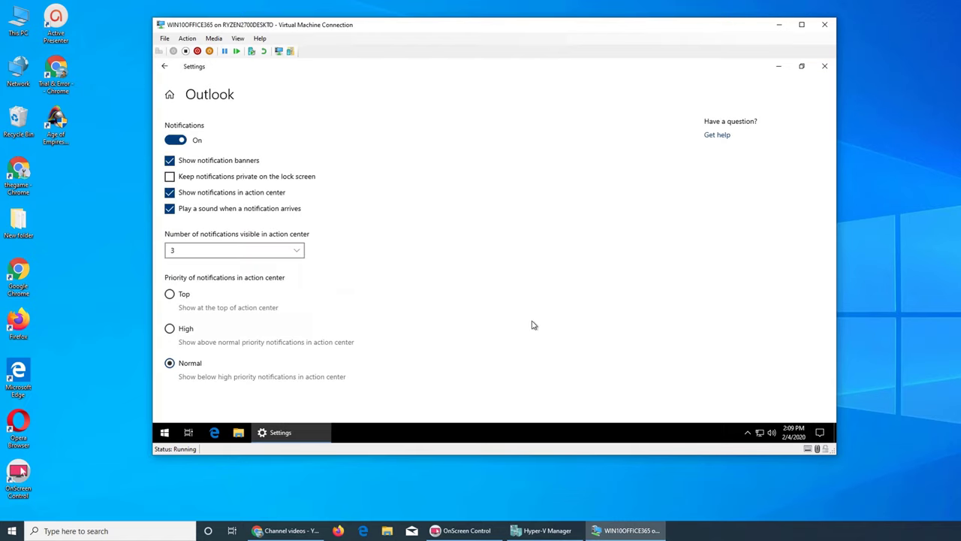
click(165, 68)
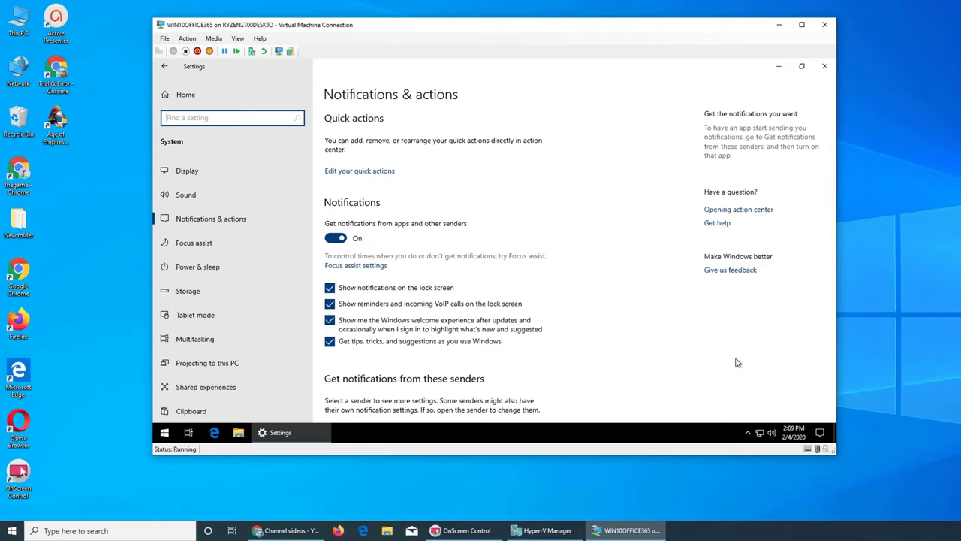
Minimize Settings and confirm twice that the Action Center shows only the OneDrive notice.
click(778, 66)
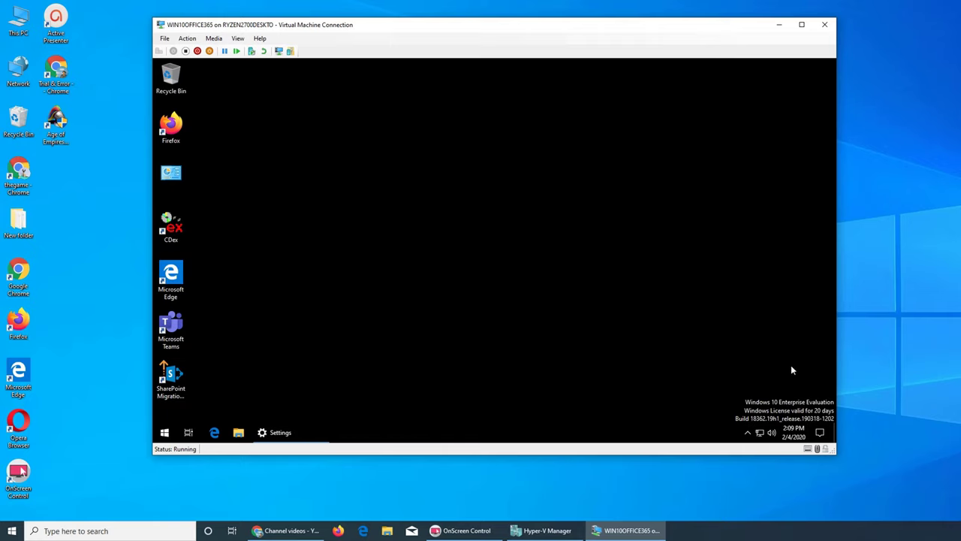
click(820, 434)
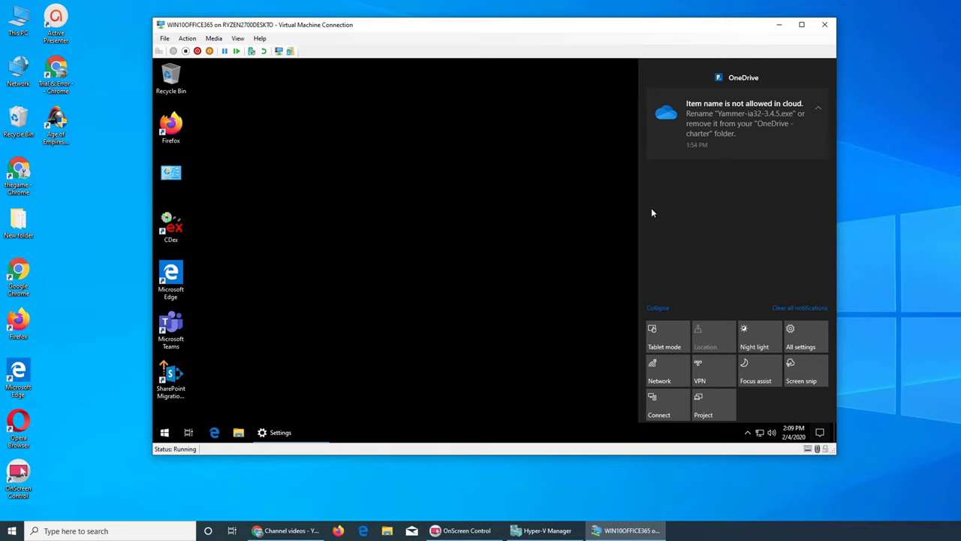
click(629, 209)
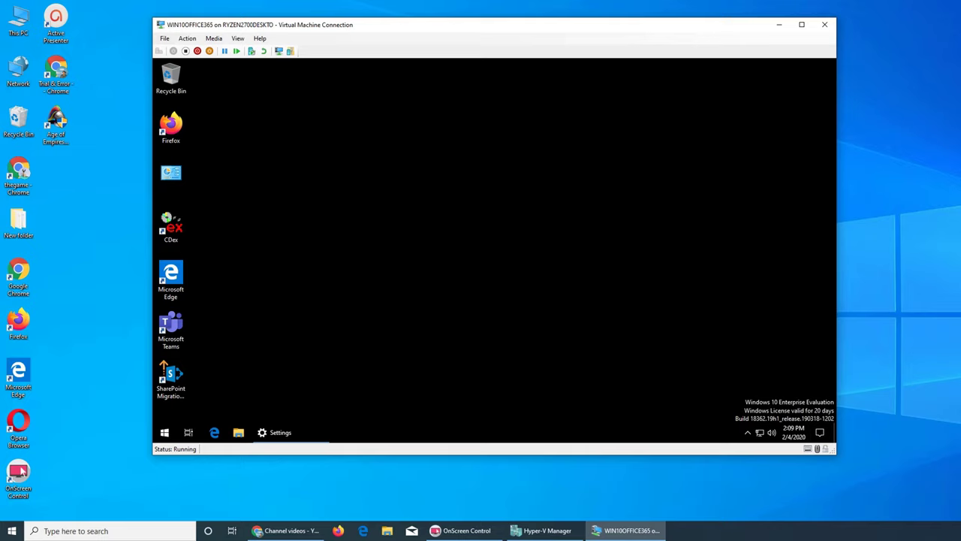
click(819, 433)
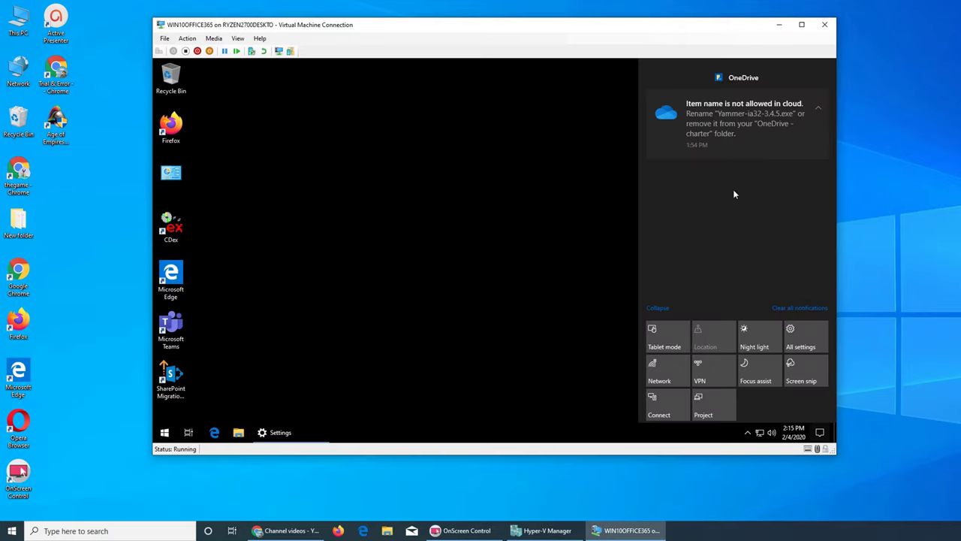
click(436, 316)
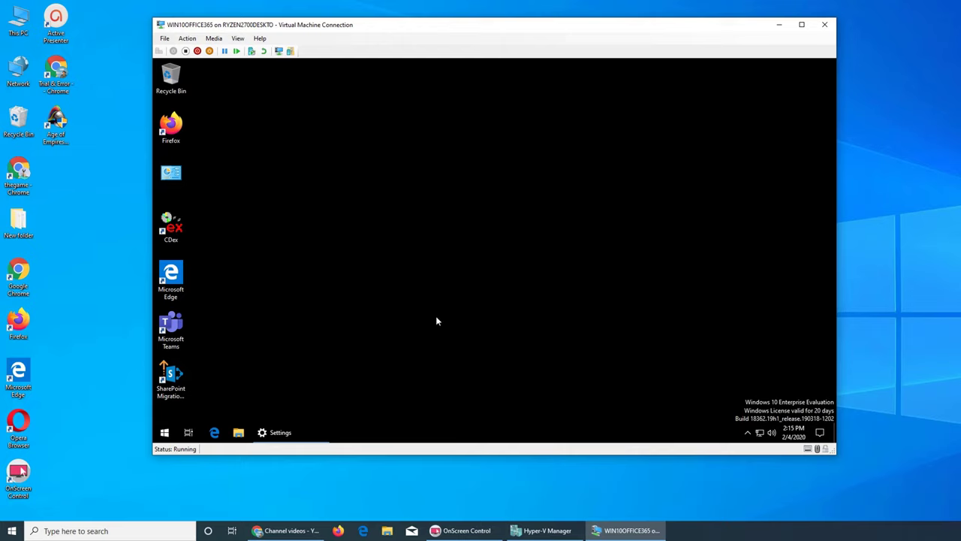
Bring up the Start menu's list of installed apps.
click(166, 433)
click(632, 273)
click(167, 433)
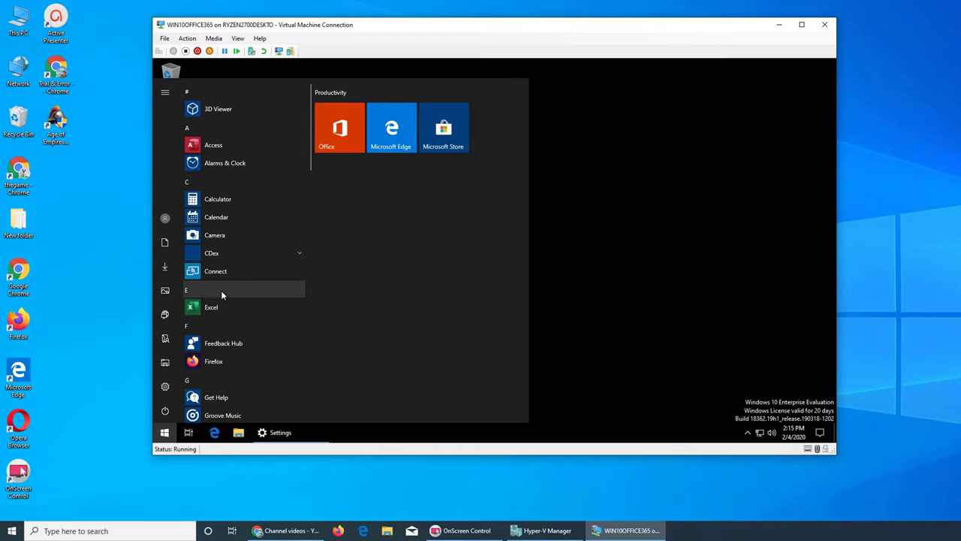
Launch Outlook from the Start menu by jumping to the O section of the app list.
text(o)
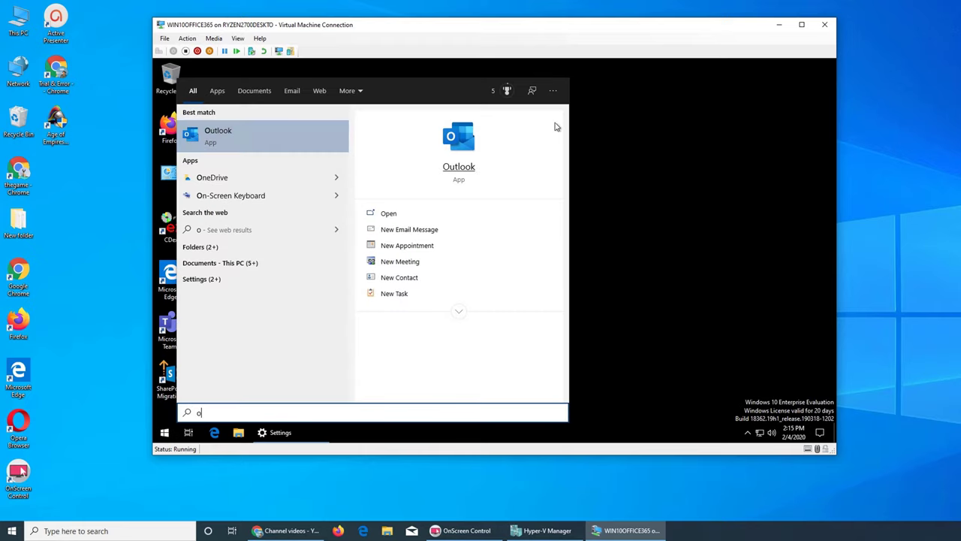
click(258, 128)
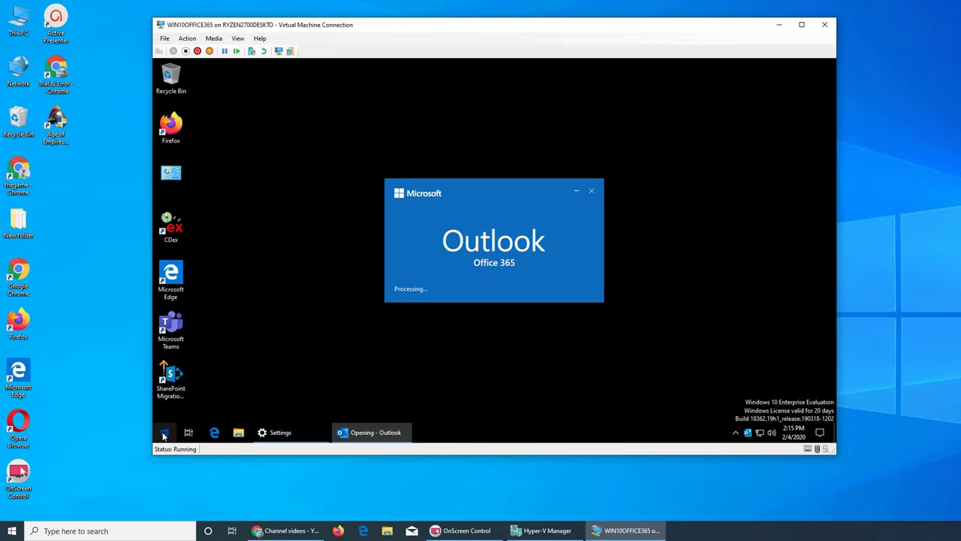
key(super)
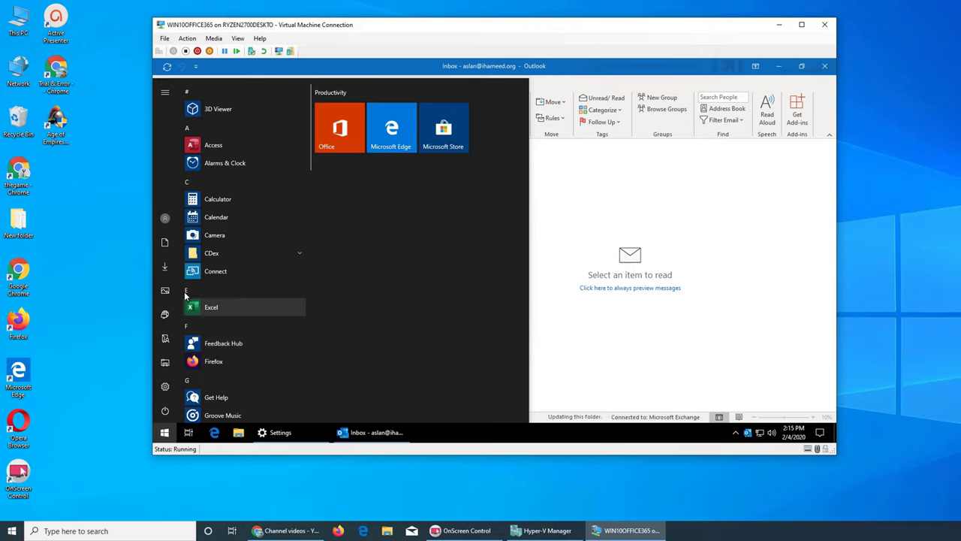
click(186, 292)
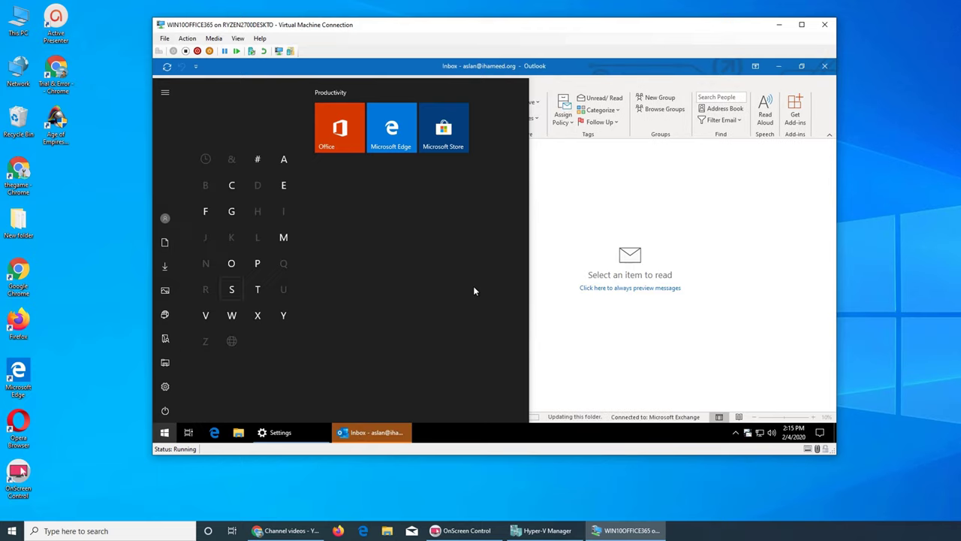
click(233, 263)
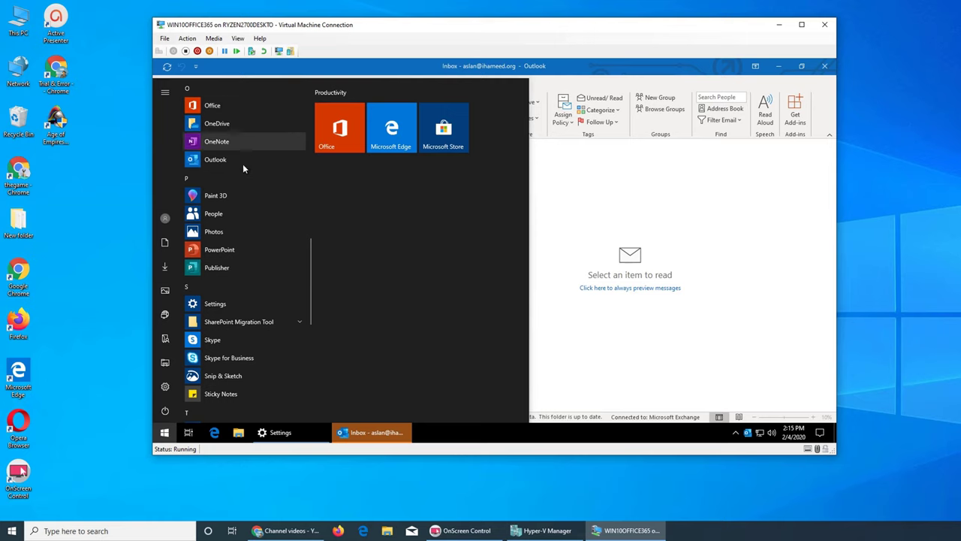
click(658, 193)
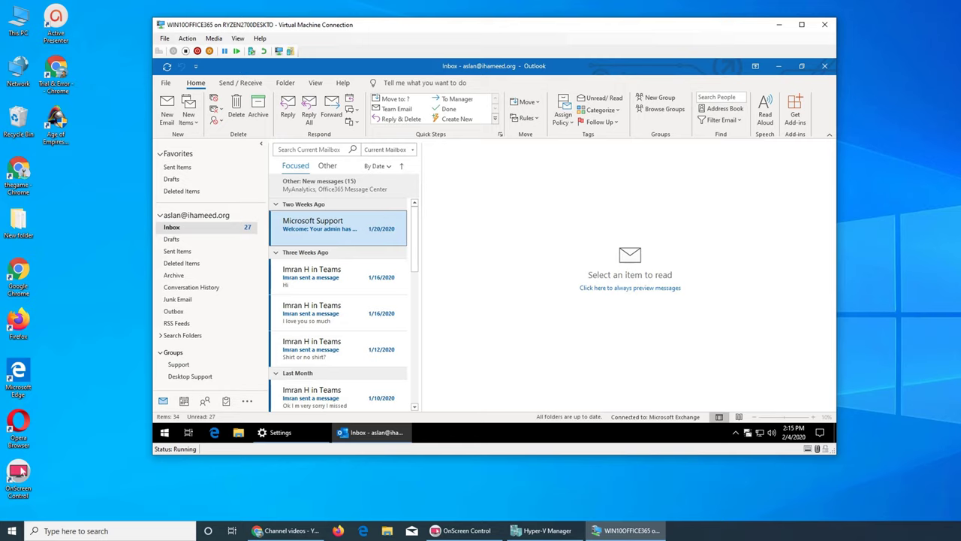
click(838, 383)
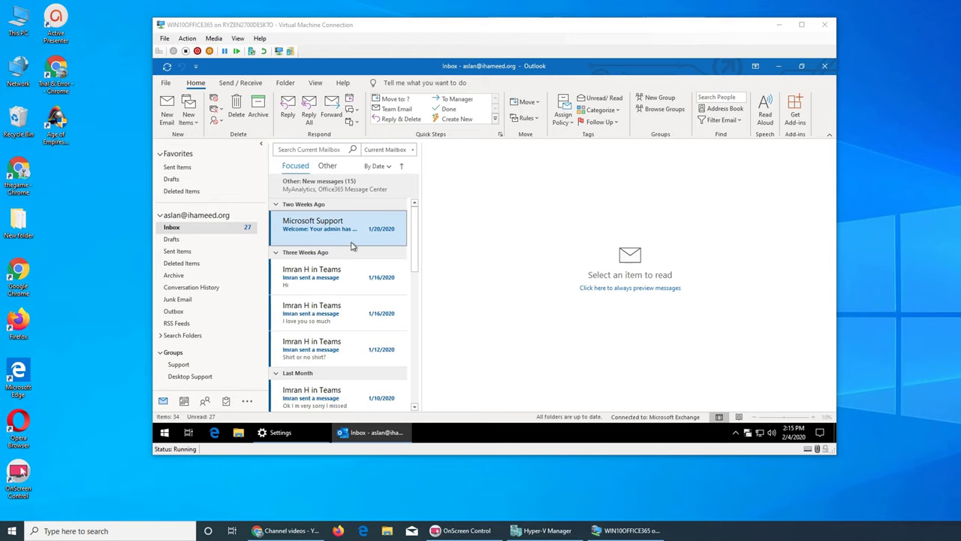
click(178, 300)
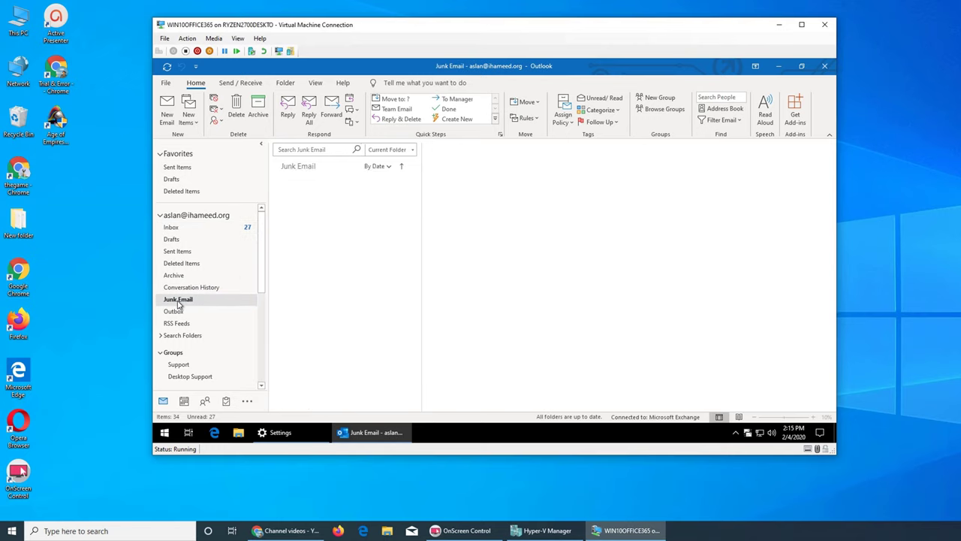
click(172, 228)
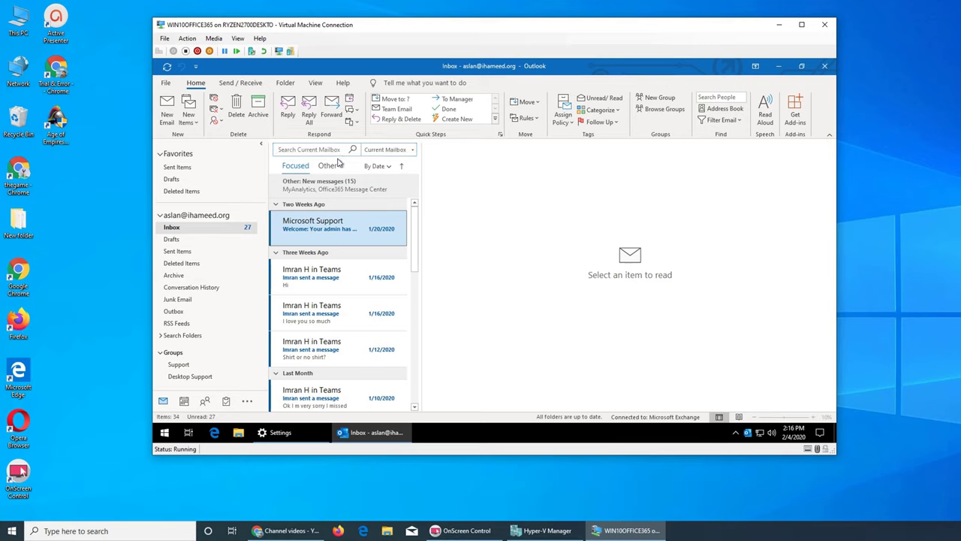
Select the mailbox account in Outlook's folder pane to show Outlook Today.
right_click(181, 217)
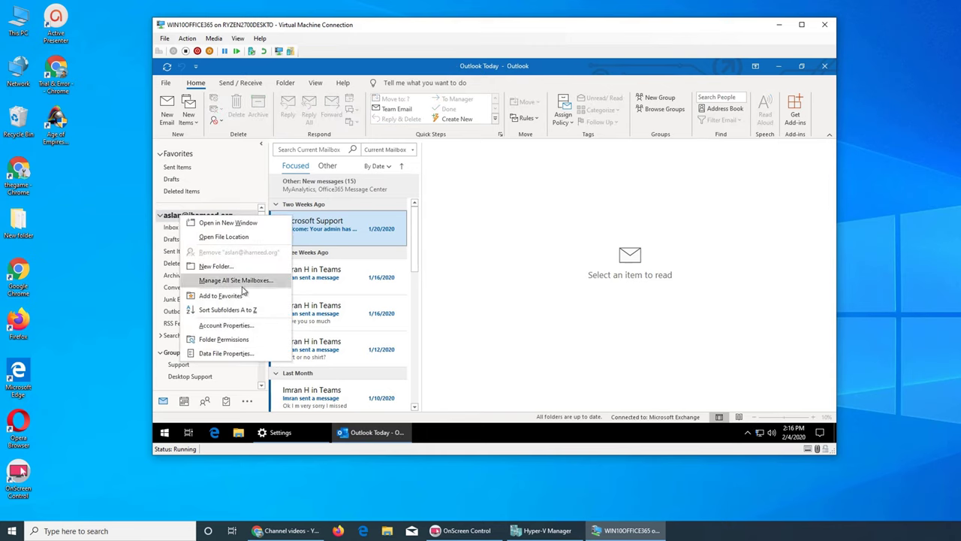
click(458, 225)
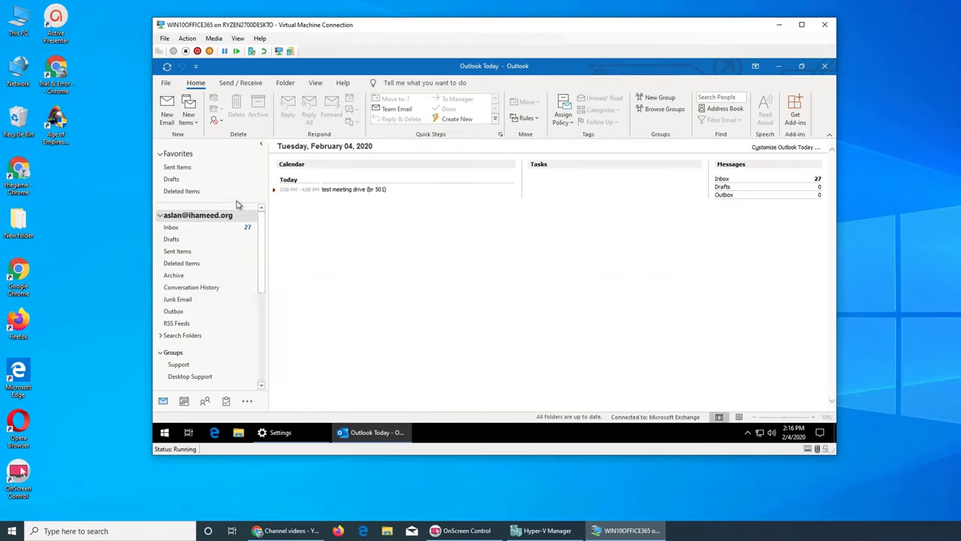
click(192, 217)
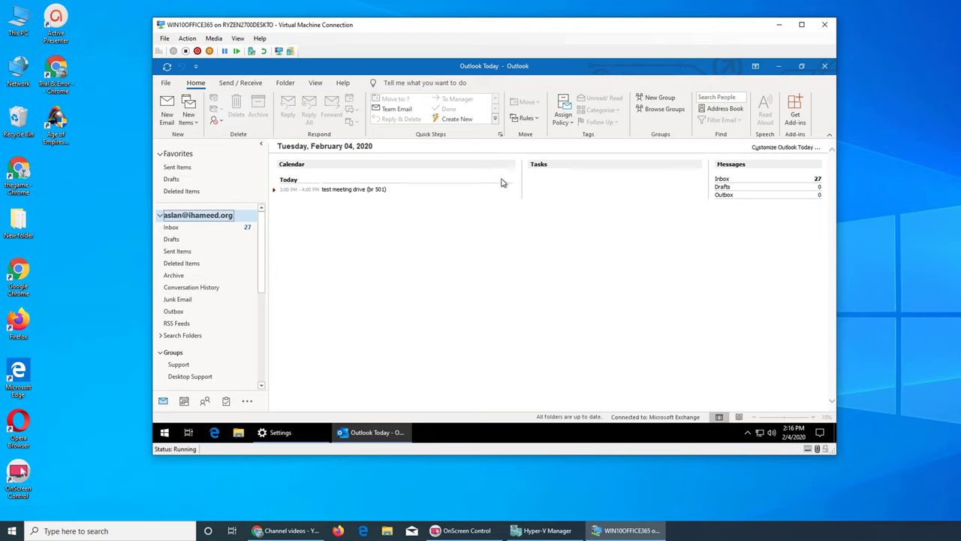
Run Send/Receive All Folders, open the Inbox, and check the Action Center for notifications.
click(245, 84)
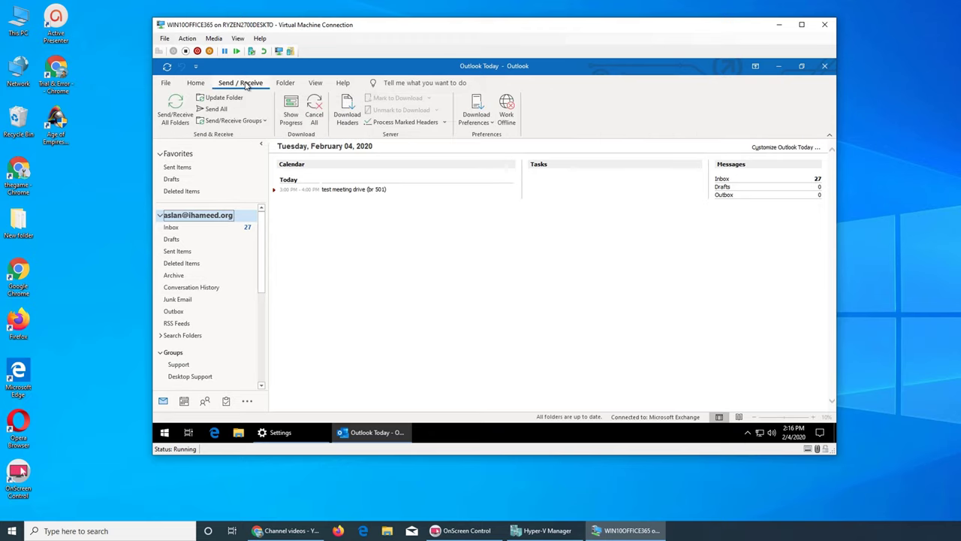
click(175, 109)
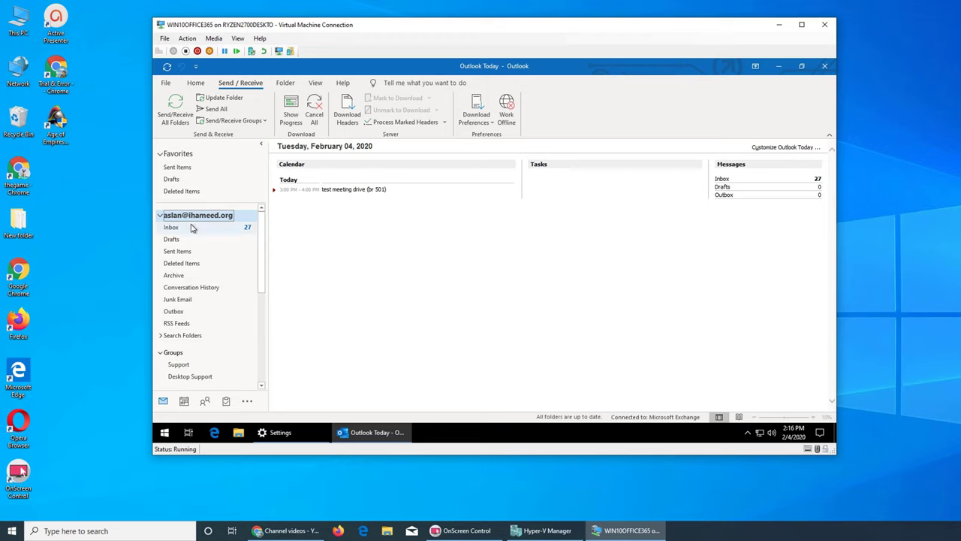
click(185, 229)
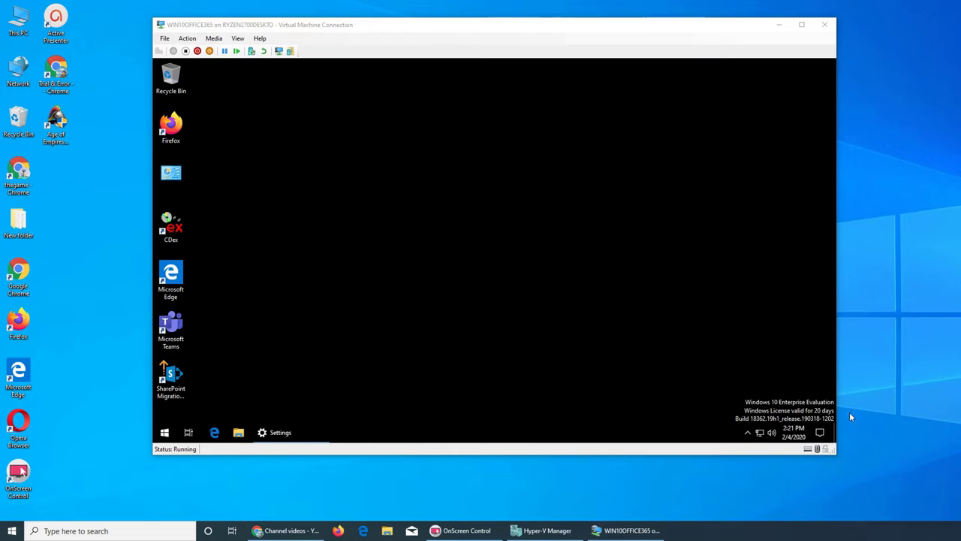
click(820, 432)
Close the Action Center and relaunch Outlook via the O section of the Start menu.
click(338, 327)
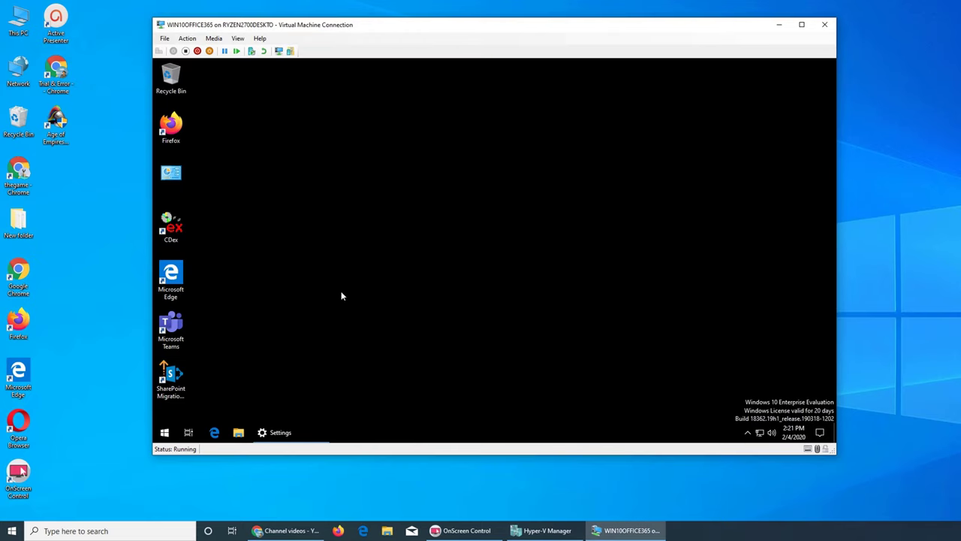
click(164, 433)
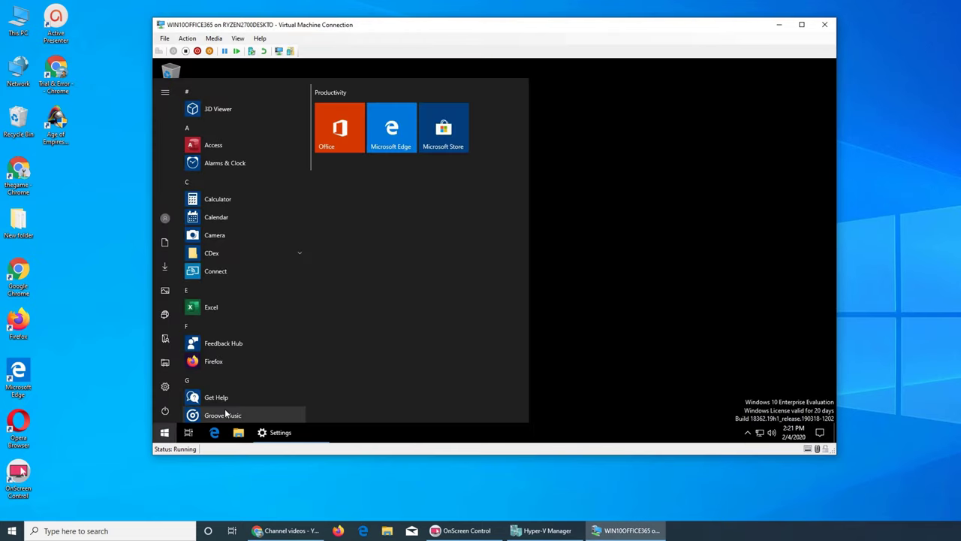
click(185, 182)
click(233, 264)
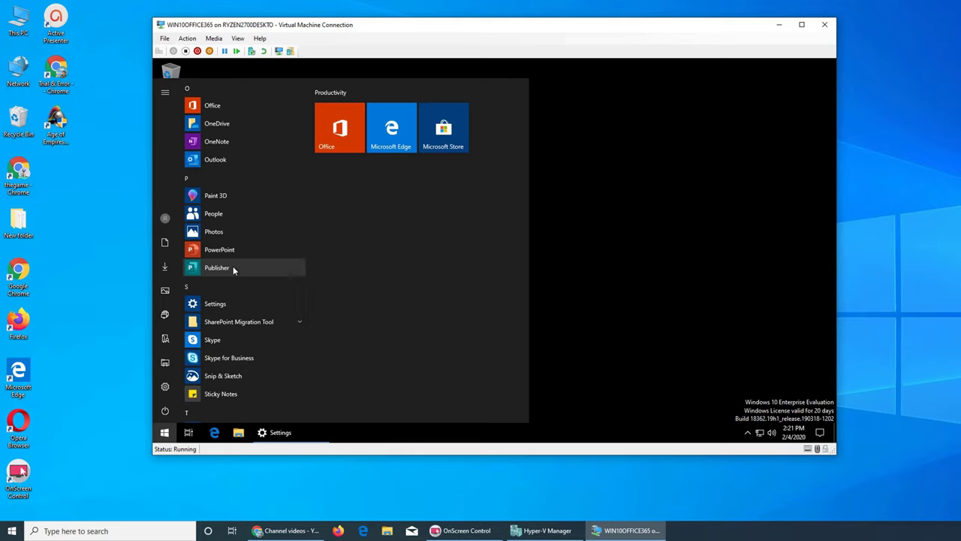
click(216, 159)
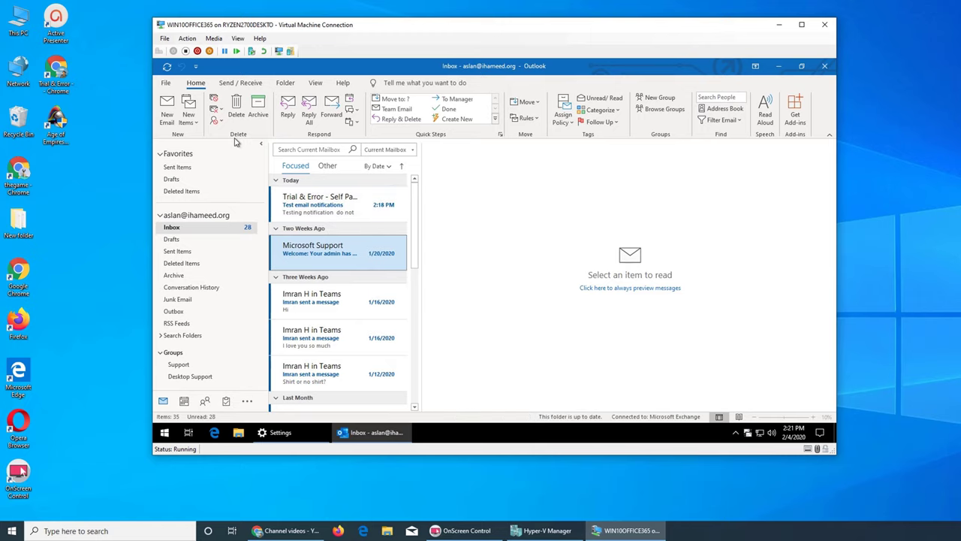
Minimize Outlook, check that Action Center shows no new-email notification, then close Outlook.
click(165, 83)
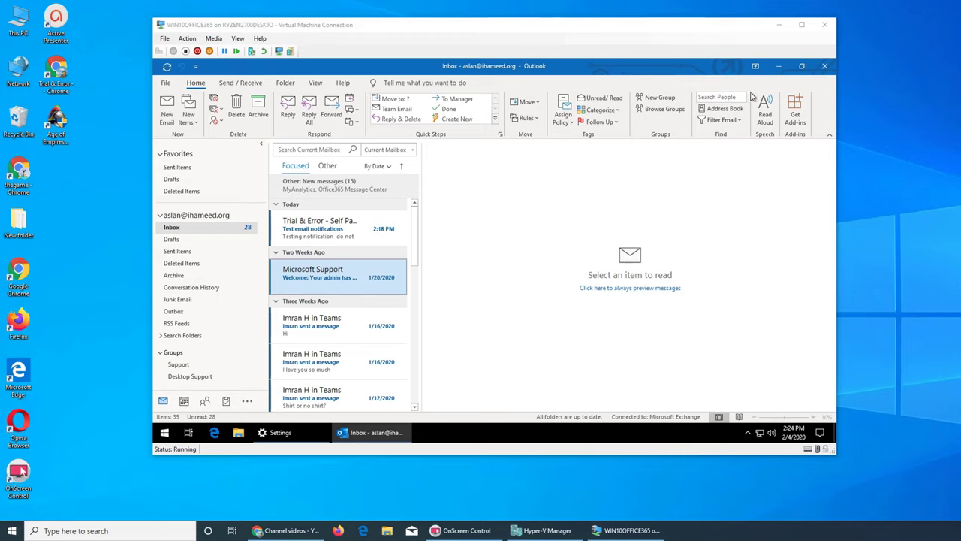
click(779, 69)
click(819, 431)
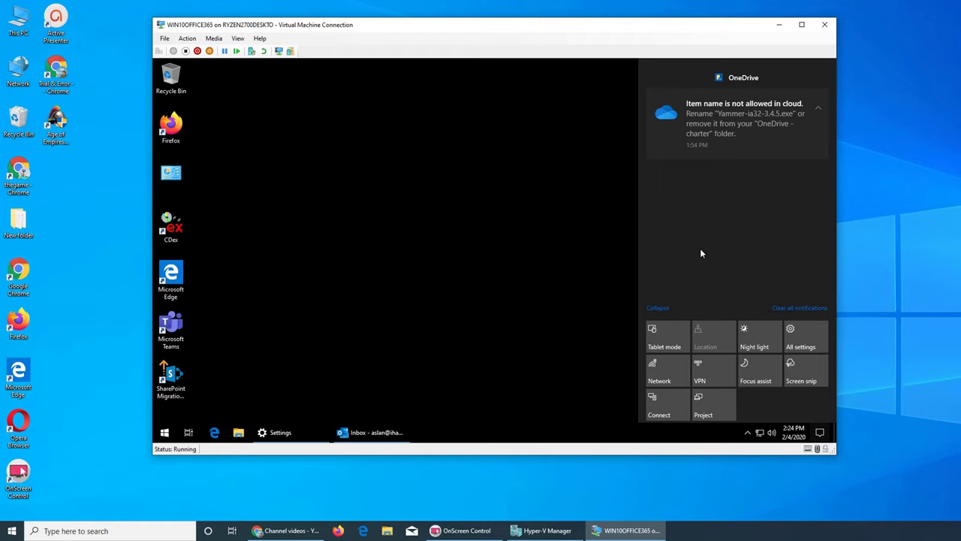
click(615, 257)
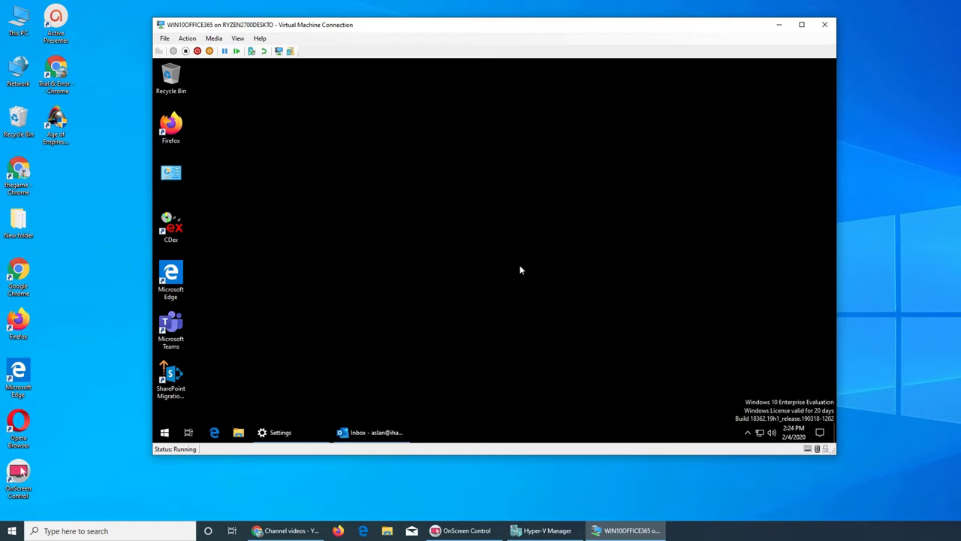
click(376, 432)
click(825, 68)
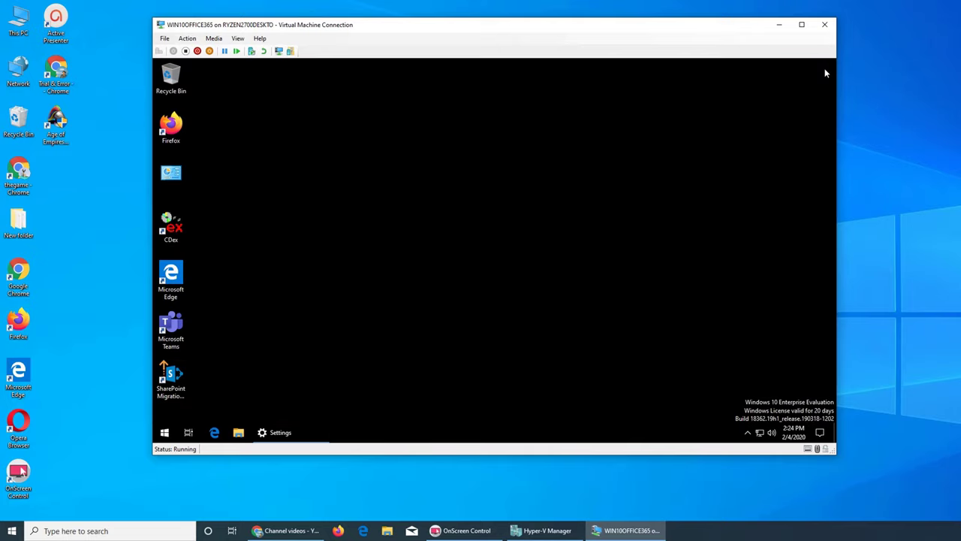